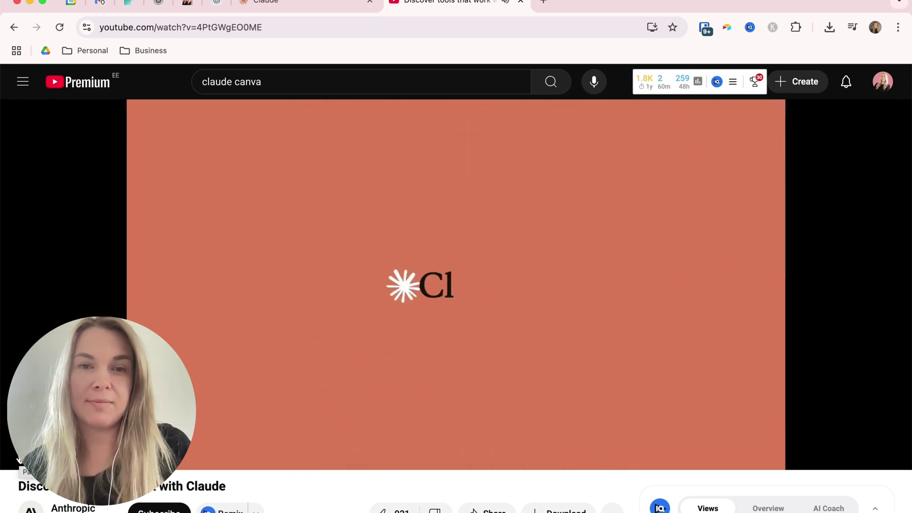
Bring the Claude desktop app's new-chat screen up over the YouTube Notion demo video
{"action": "key", "text": "super+Tab"}
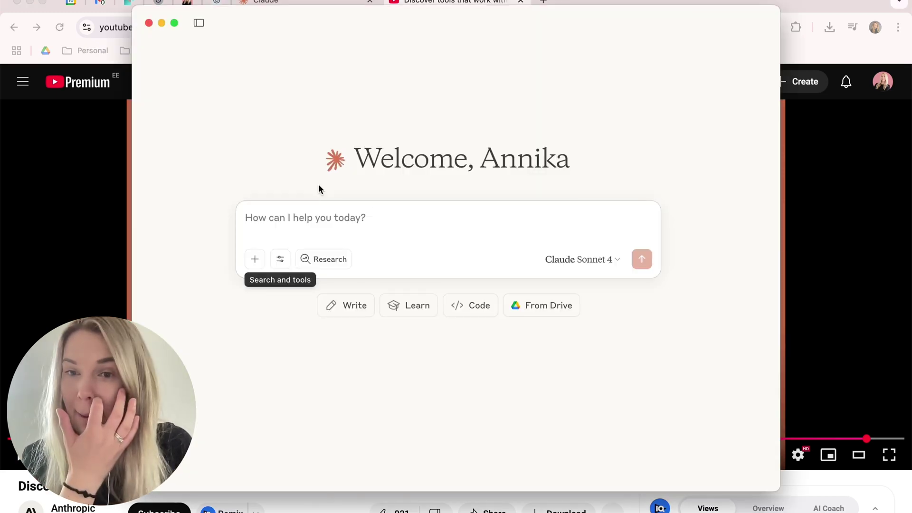
Open the connectors catalogue, browse the web connectors including Notion, then view Desktop extensions
{"action": "left_click", "coordinate": [282, 259]}
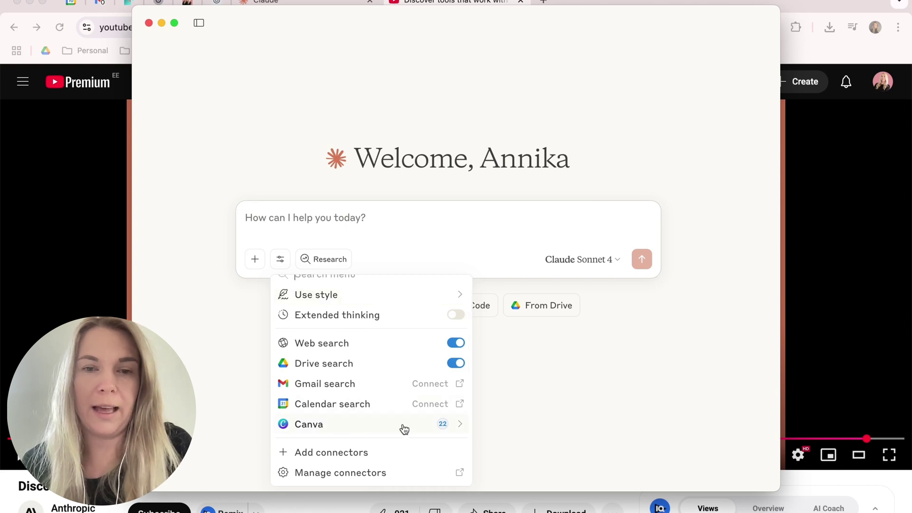
{"action": "left_click", "coordinate": [345, 455]}
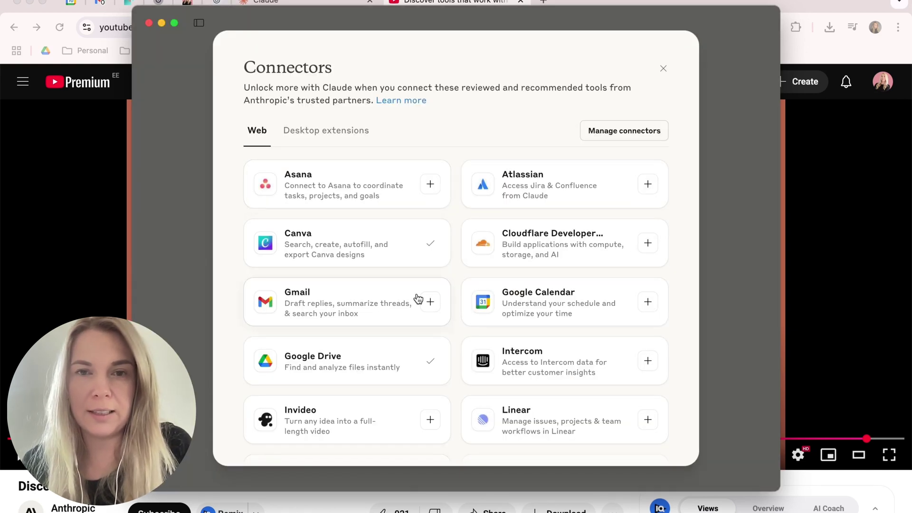
{"action": "scroll", "coordinate": [417, 298], "scroll_direction": "down", "scroll_amount": 2}
{"action": "scroll", "coordinate": [418, 299], "scroll_direction": "down", "scroll_amount": 5}
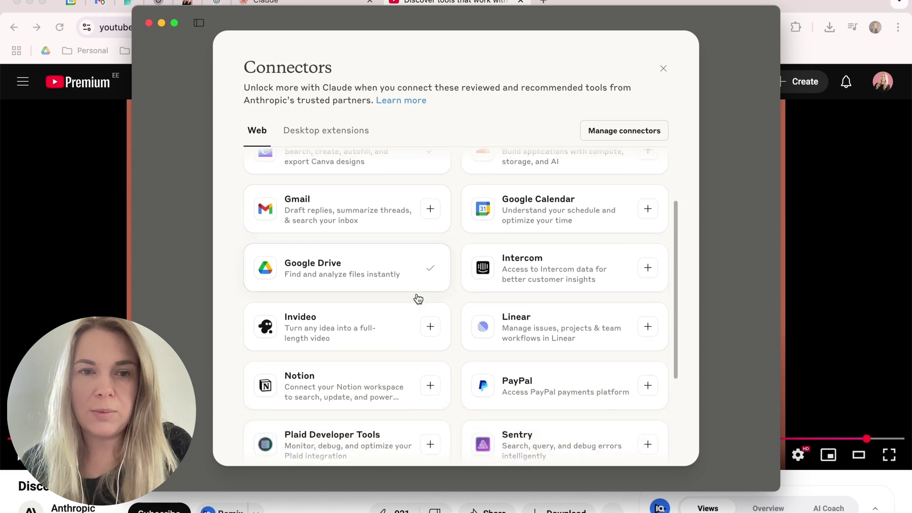
{"action": "scroll", "coordinate": [418, 298], "scroll_direction": "down", "scroll_amount": 3}
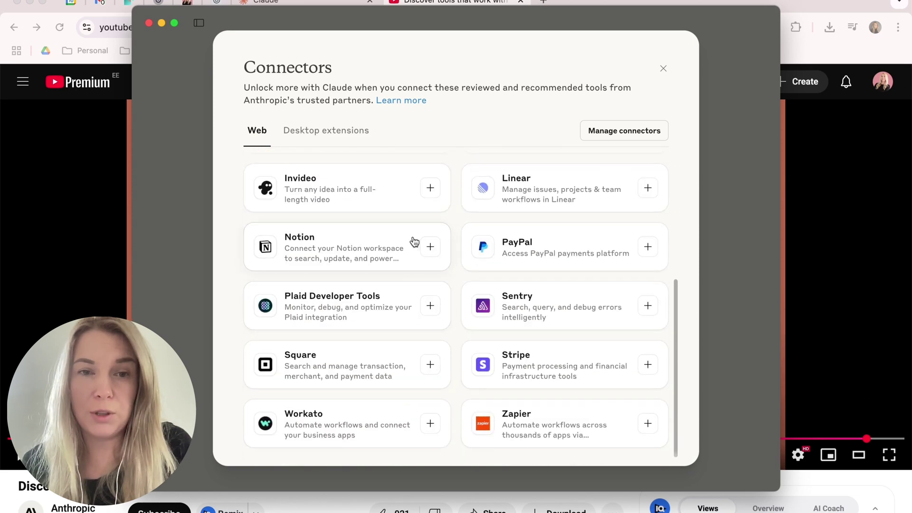
{"action": "scroll", "coordinate": [427, 352], "scroll_direction": "down", "scroll_amount": 1}
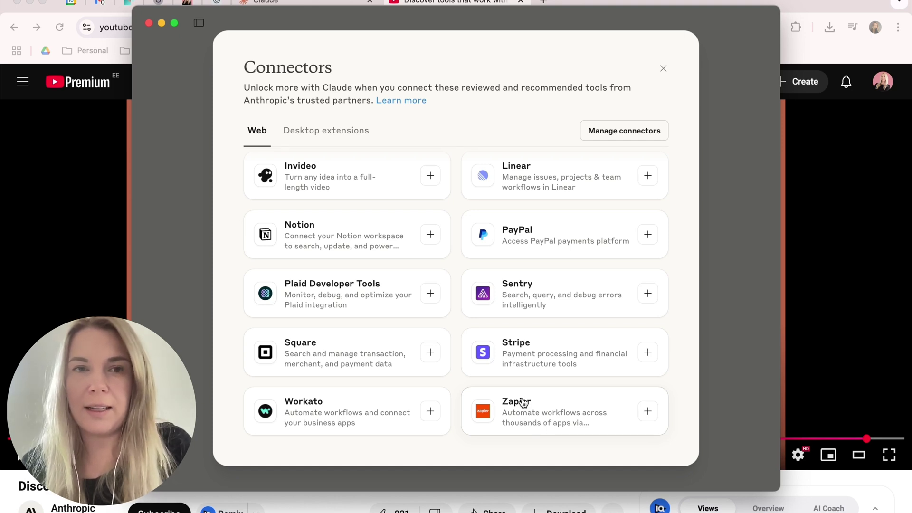
{"action": "left_click", "coordinate": [349, 137]}
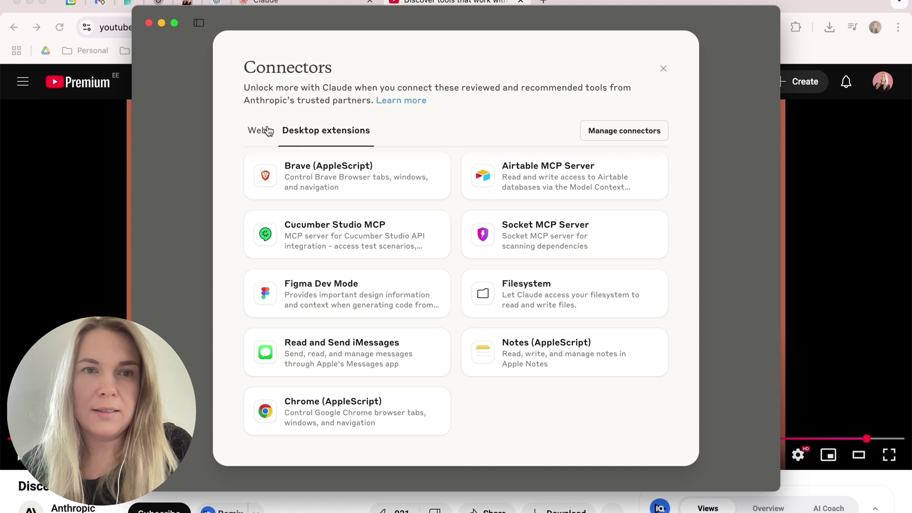
Close the connectors catalogue and review which Canva connector tools are enabled
{"action": "left_click", "coordinate": [268, 131]}
{"action": "left_click", "coordinate": [663, 68]}
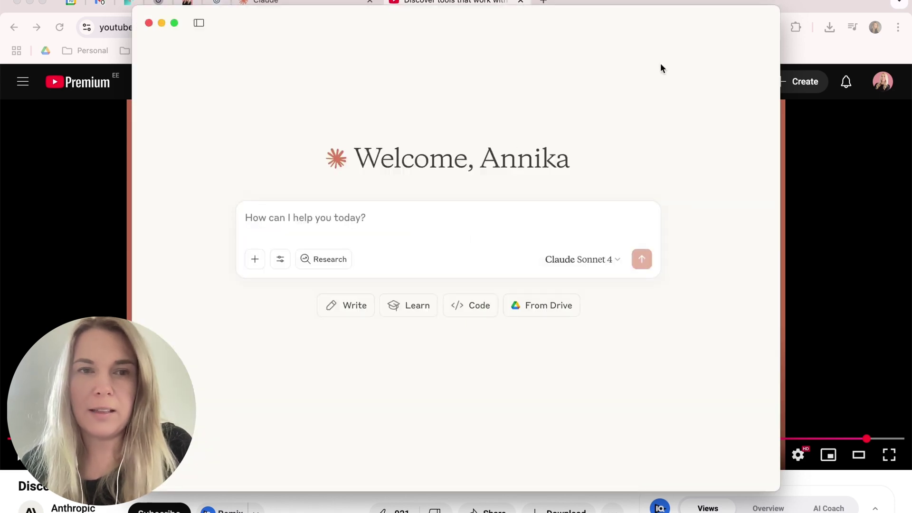
{"action": "left_click", "coordinate": [281, 259]}
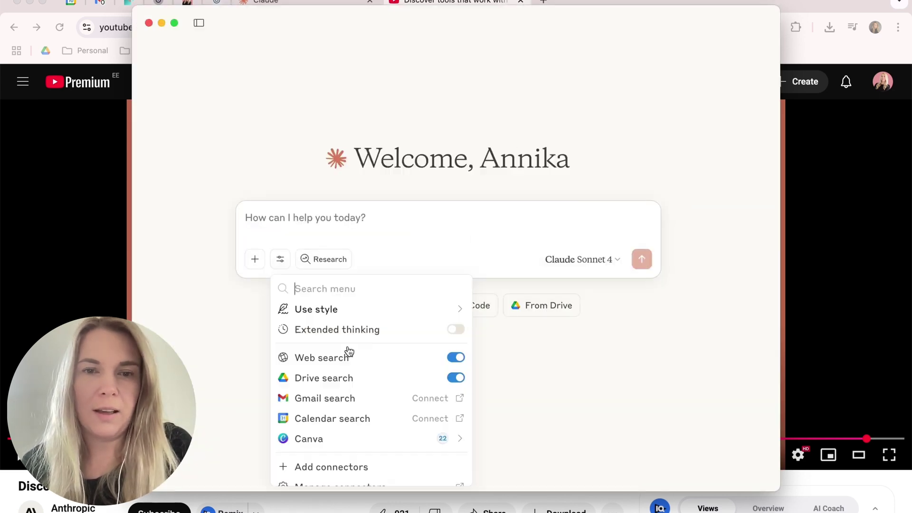
{"action": "left_click", "coordinate": [459, 441]}
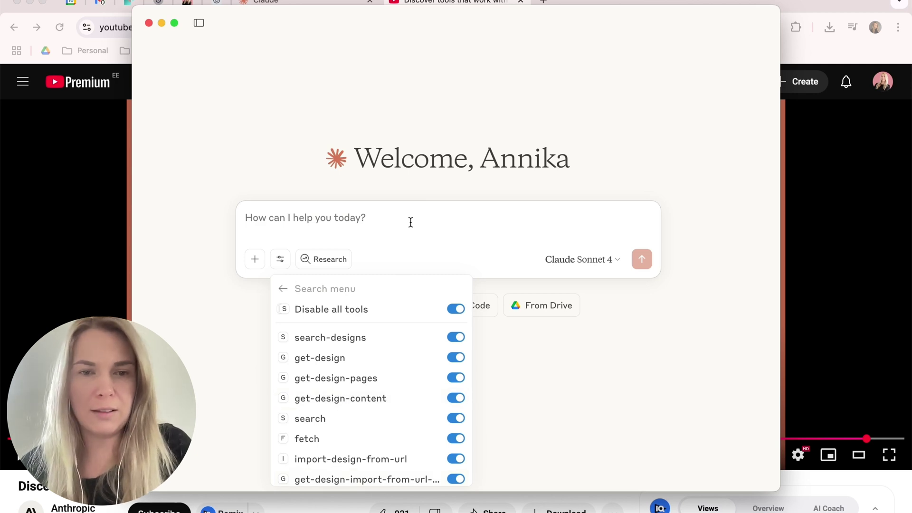
{"action": "key", "text": "Escape"}
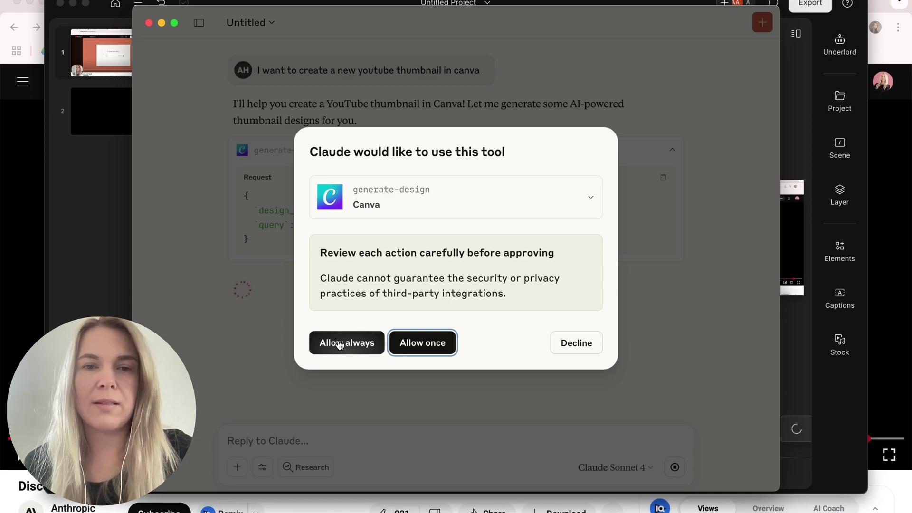
Allow Canva's generate-design and search-designs tools once, then quote the '1 vs the other' template
{"action": "left_click", "coordinate": [408, 343]}
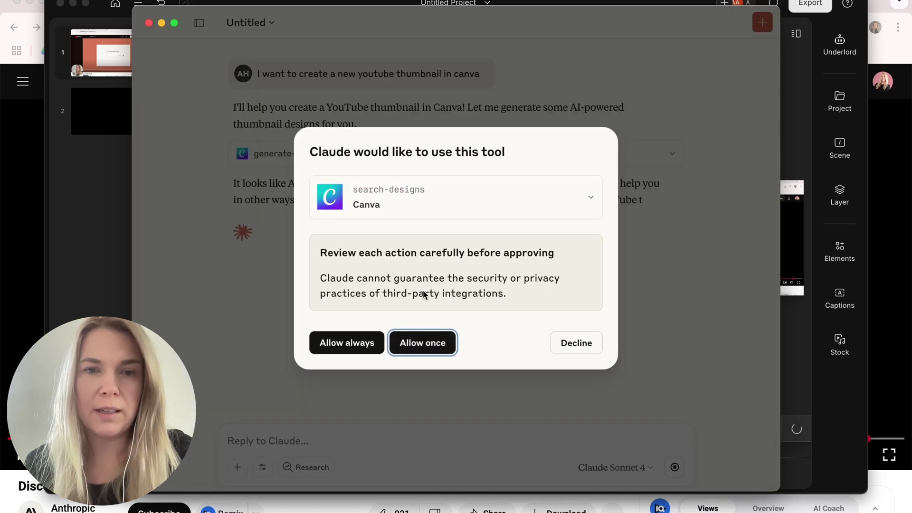
{"action": "left_click", "coordinate": [425, 346]}
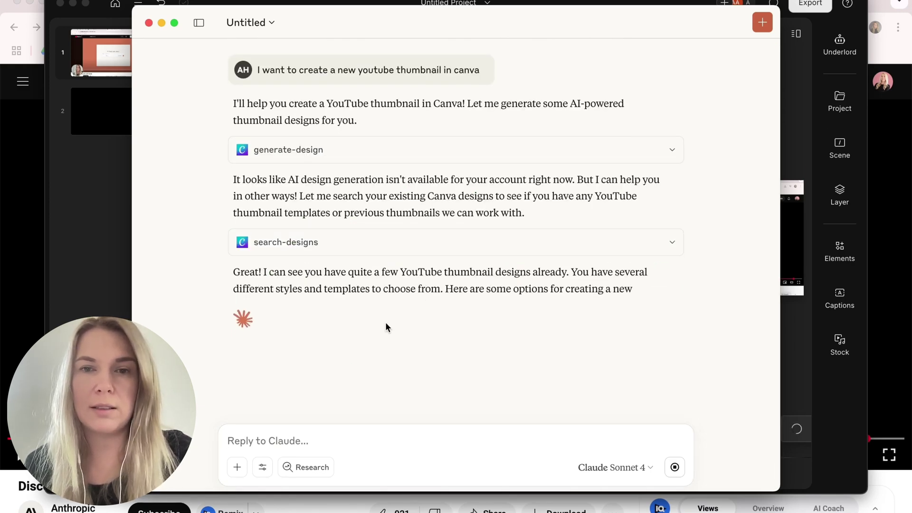
{"action": "scroll", "coordinate": [296, 209], "scroll_direction": "up", "scroll_amount": 1}
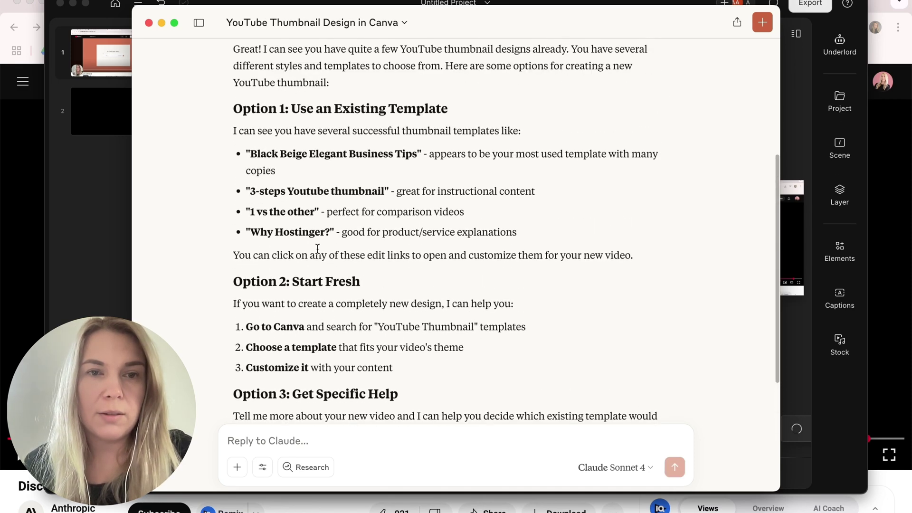
{"action": "double_click", "coordinate": [295, 210]}
{"action": "left_click", "coordinate": [304, 194]}
Send the '1 vs the other' choice, allow get-design once, and open its edit link in Canva
{"action": "key", "text": "Return"}
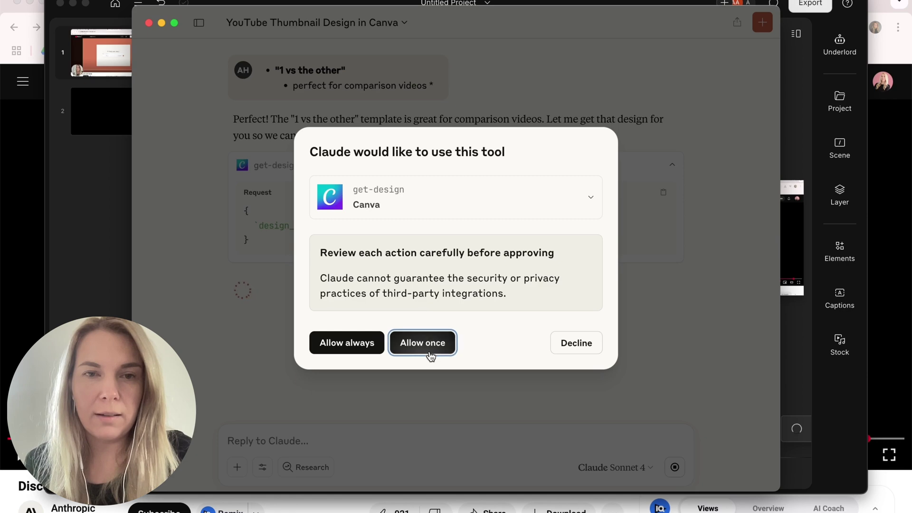
{"action": "left_click", "coordinate": [428, 346]}
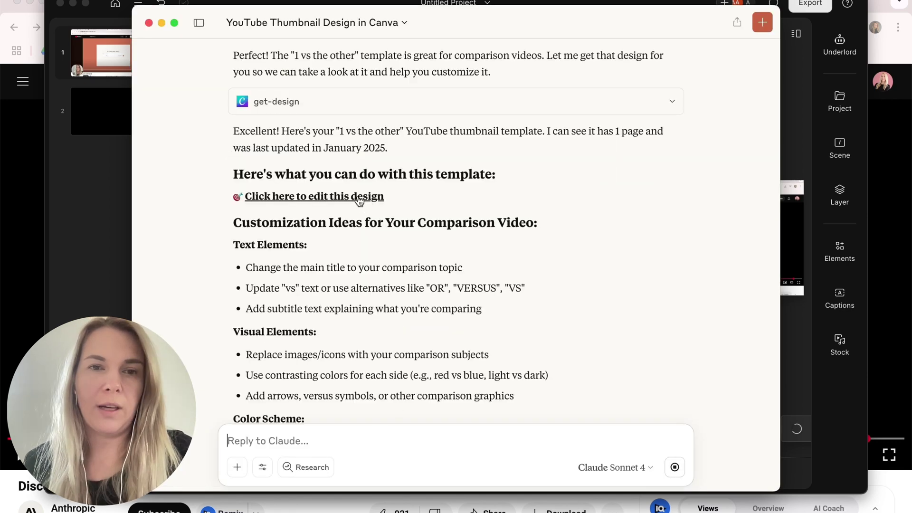
{"action": "left_click", "coordinate": [359, 198]}
{"action": "left_click", "coordinate": [482, 354]}
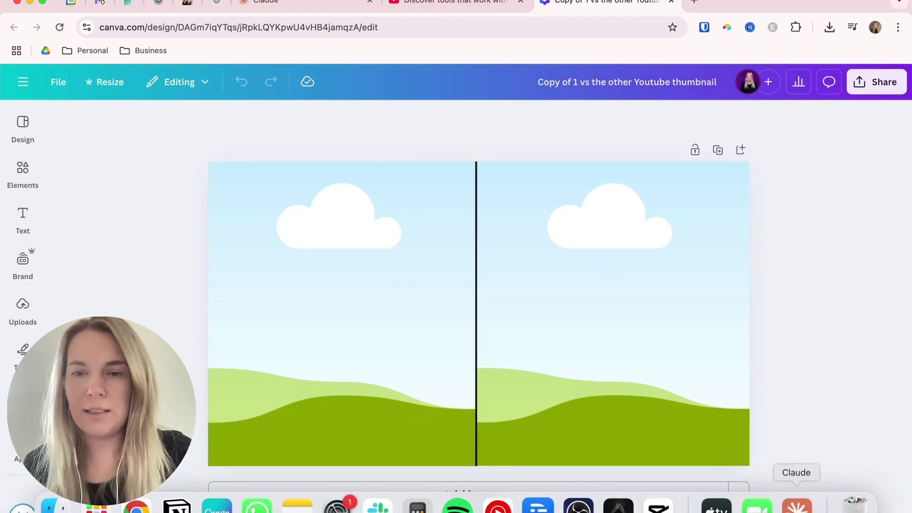
Return to the Claude chat and read its customization tips for the template
{"action": "left_click", "coordinate": [797, 506]}
{"action": "scroll", "coordinate": [363, 335], "scroll_direction": "down", "scroll_amount": 3}
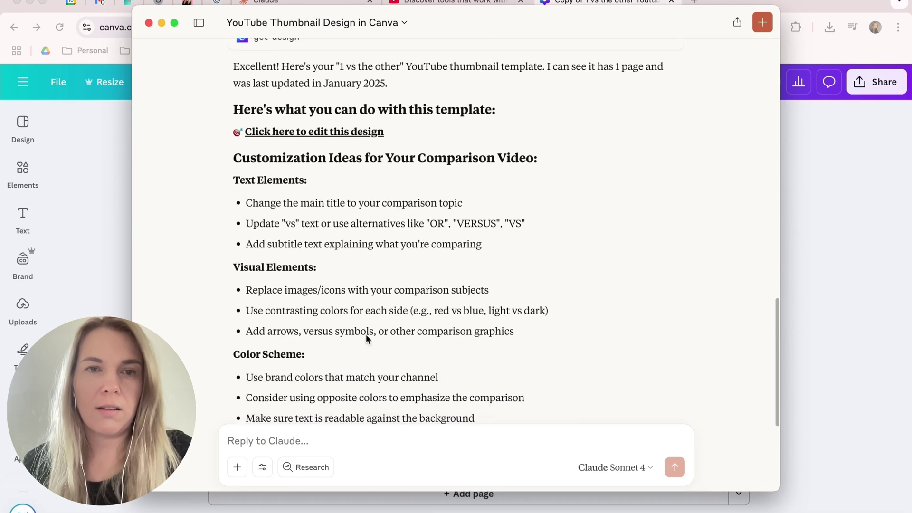
{"action": "scroll", "coordinate": [366, 339], "scroll_direction": "down", "scroll_amount": 2}
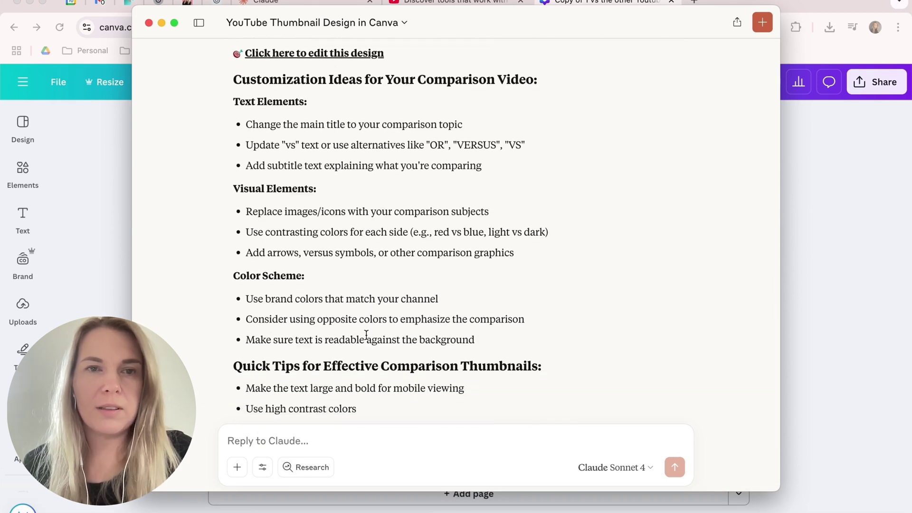
{"action": "scroll", "coordinate": [366, 336], "scroll_direction": "down", "scroll_amount": 4}
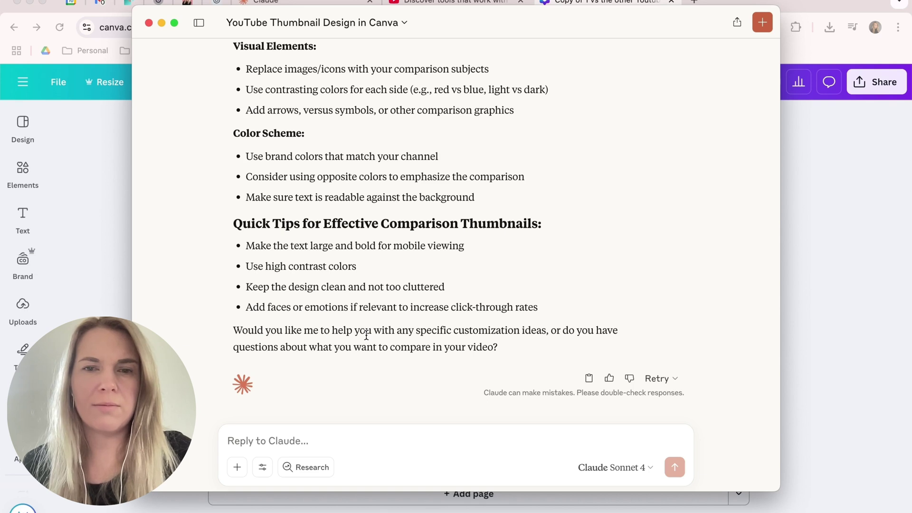
Request a full light/dark split-background thumbnail with the text overlay 'SEO is dead'
{"action": "type", "text": "can you create a "}
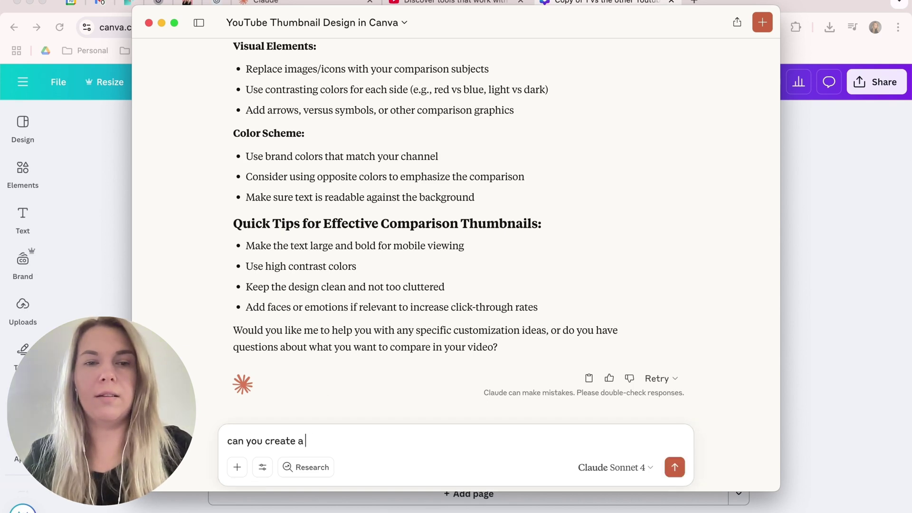
{"action": "type", "text": "fulld e"}
{"action": "type", "text": " design yourself. one part is light background and the other is"}
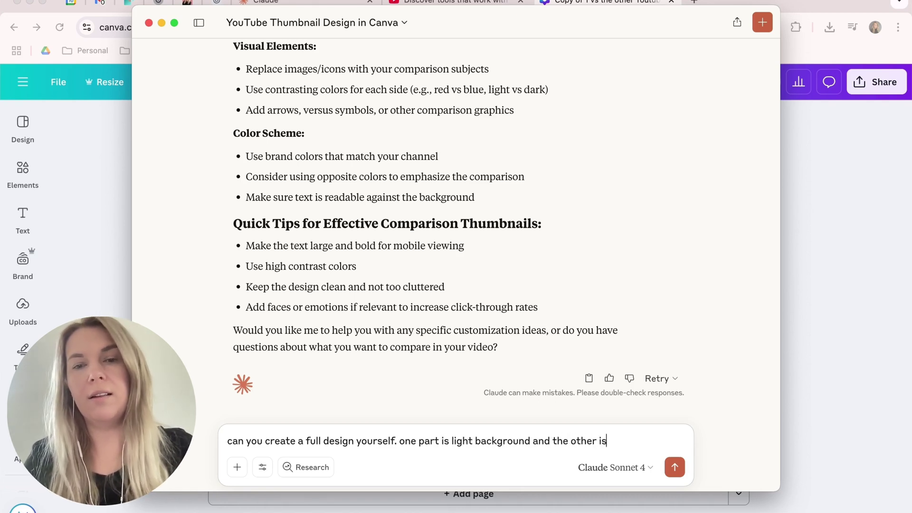
{"action": "type", "text": "and the text overlay says"}
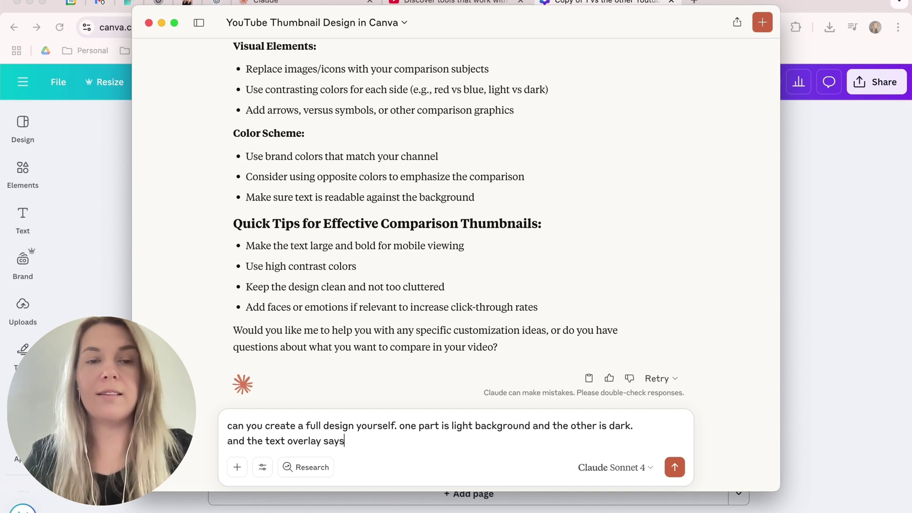
{"action": "type", "text": " SEO is dead"}
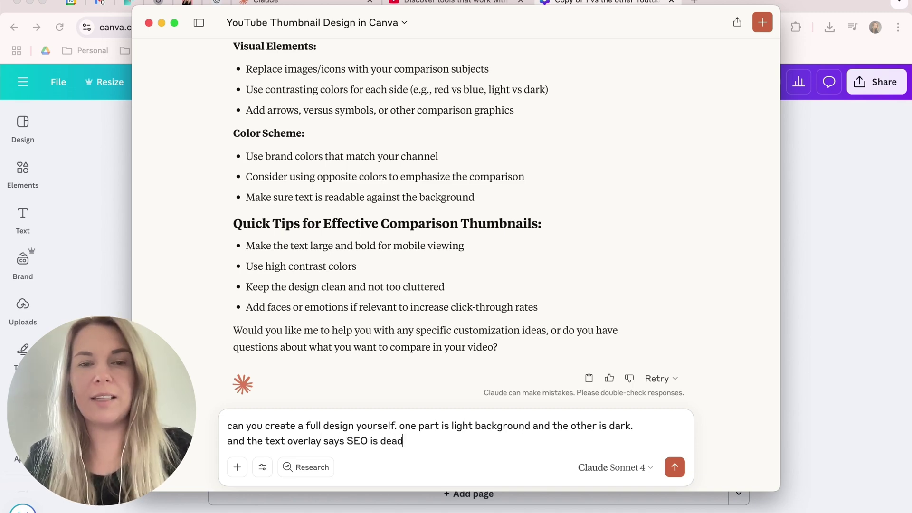
{"action": "key", "text": "Return"}
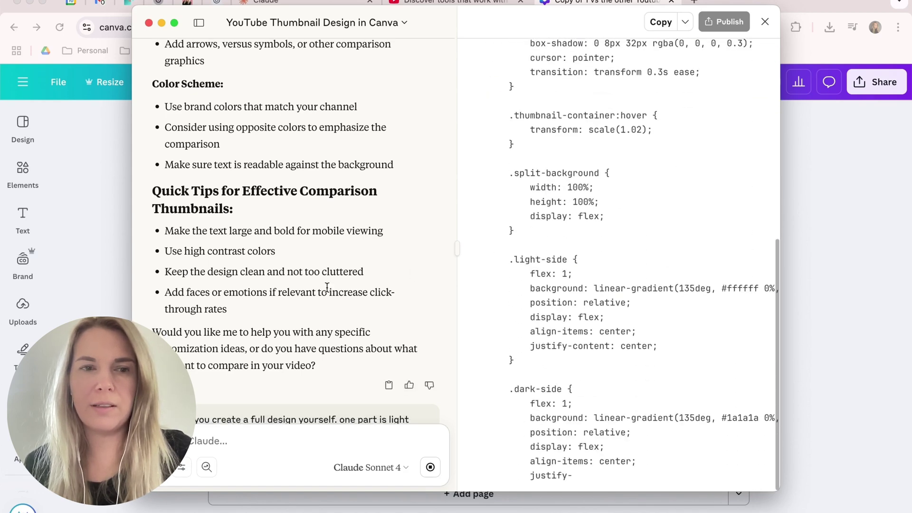
Ask 'can you create that design in canva?' and allow the Canva tool once
{"action": "scroll", "coordinate": [326, 291], "scroll_direction": "down", "scroll_amount": 5}
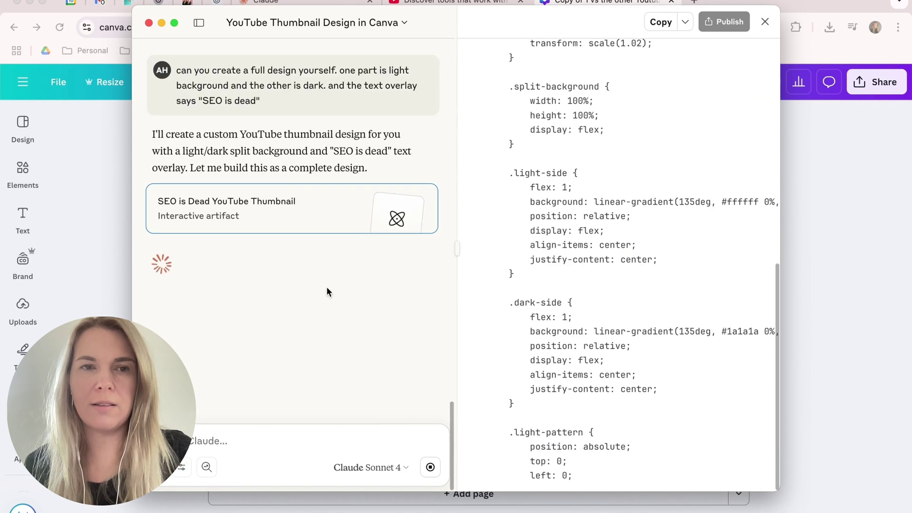
{"action": "left_click", "coordinate": [238, 438]}
{"action": "type", "text": "can you create that design in canva?"}
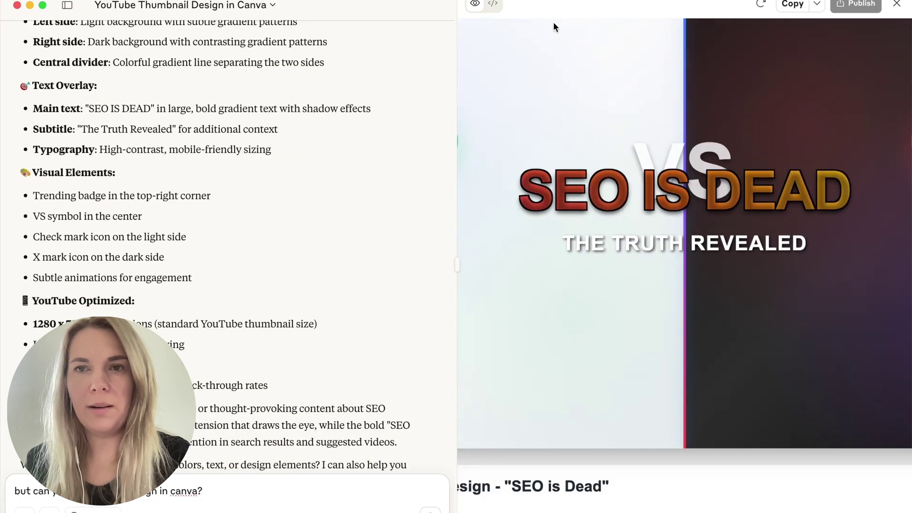
{"action": "key", "text": "Return"}
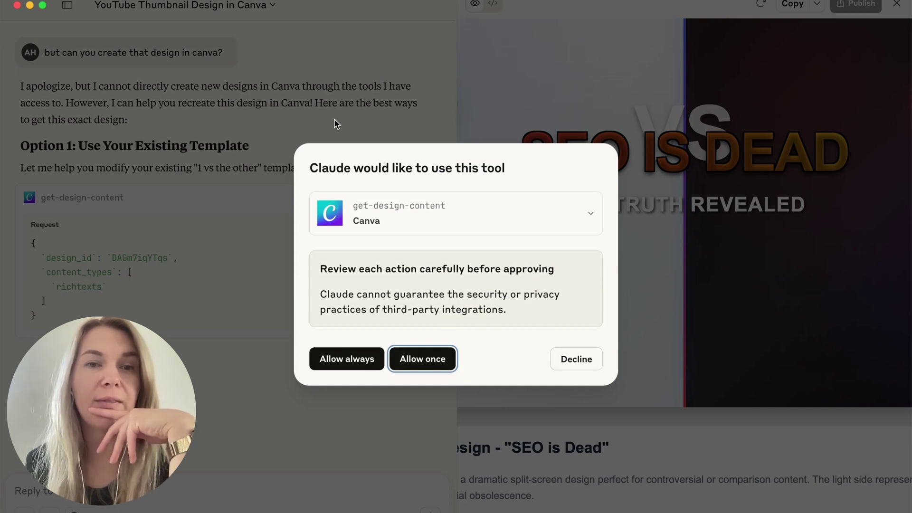
{"action": "left_click", "coordinate": [417, 360]}
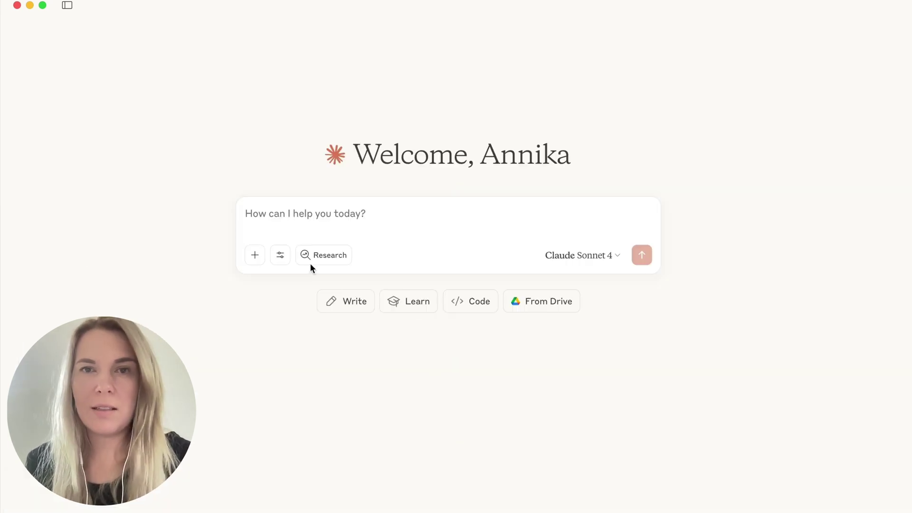
Open the full connectors list and scroll to find Notion
{"action": "left_click", "coordinate": [279, 257]}
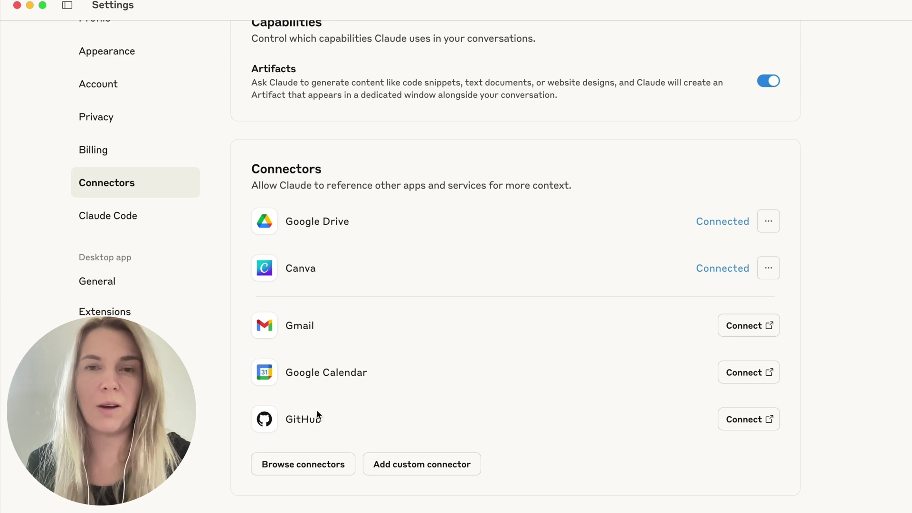
{"action": "left_click", "coordinate": [335, 463]}
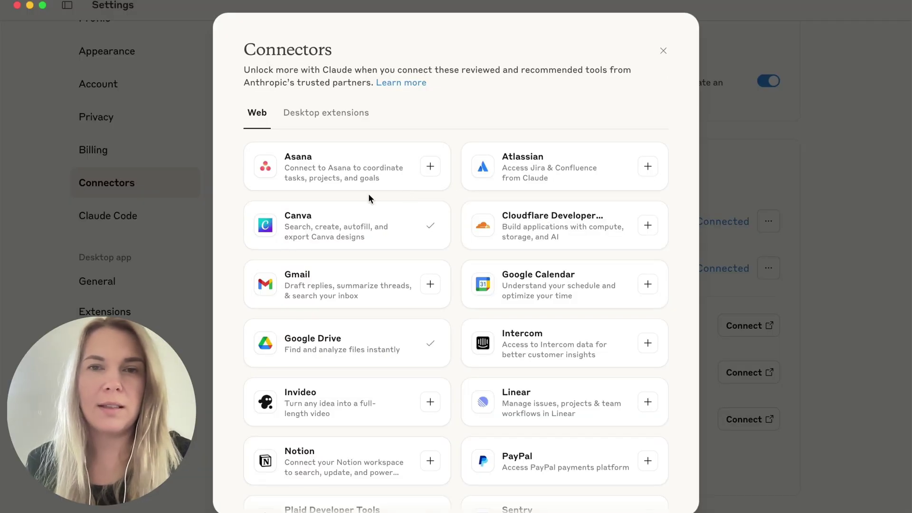
{"action": "scroll", "coordinate": [401, 321], "scroll_direction": "down", "scroll_amount": 5}
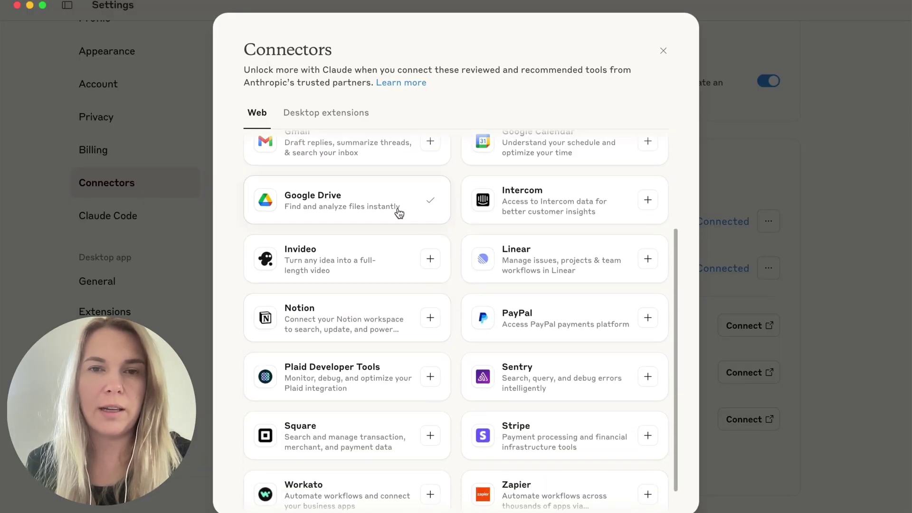
{"action": "scroll", "coordinate": [421, 223], "scroll_direction": "up", "scroll_amount": 2}
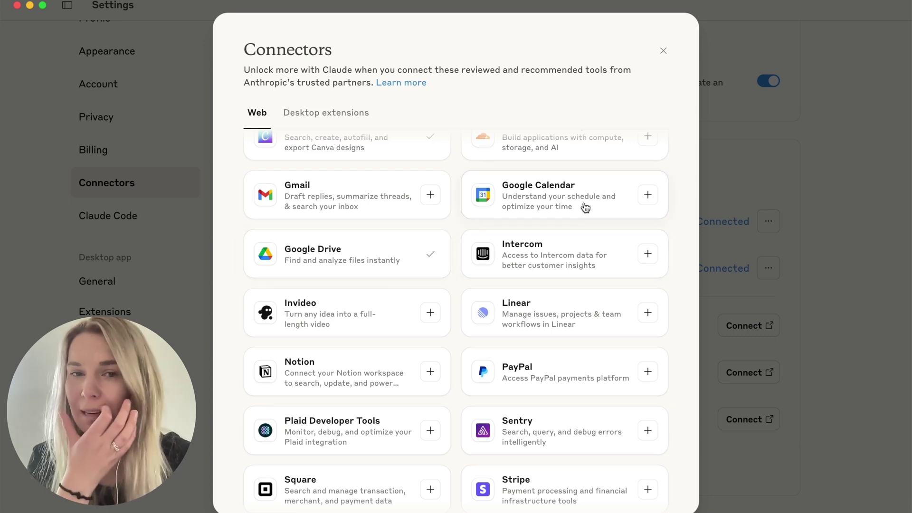
{"action": "scroll", "coordinate": [475, 313], "scroll_direction": "down", "scroll_amount": 3}
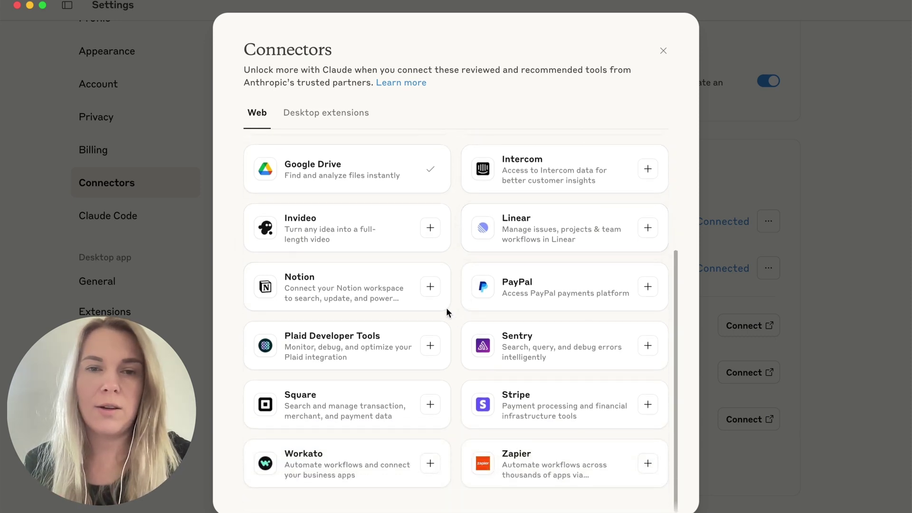
Add the Notion connector and sign in to Notion with the Google account
{"action": "left_click", "coordinate": [431, 287]}
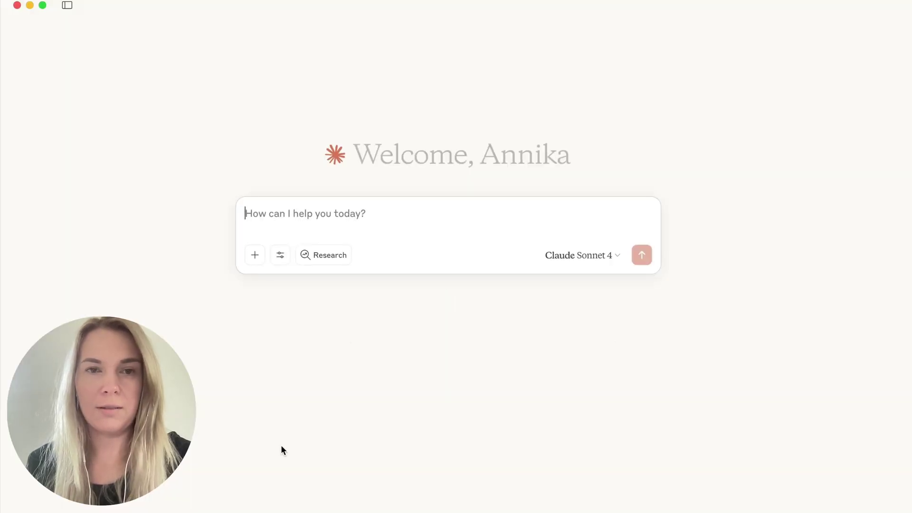
{"action": "left_click", "coordinate": [429, 435]}
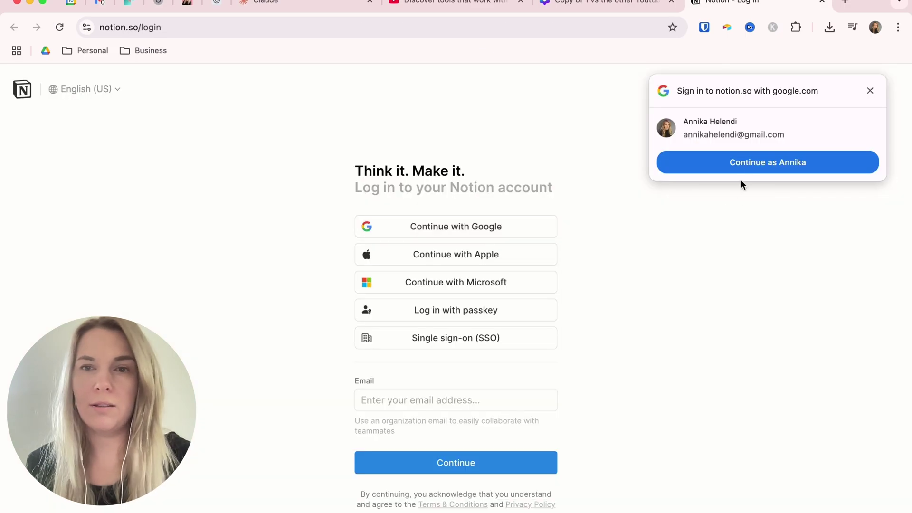
{"action": "left_click", "coordinate": [744, 167]}
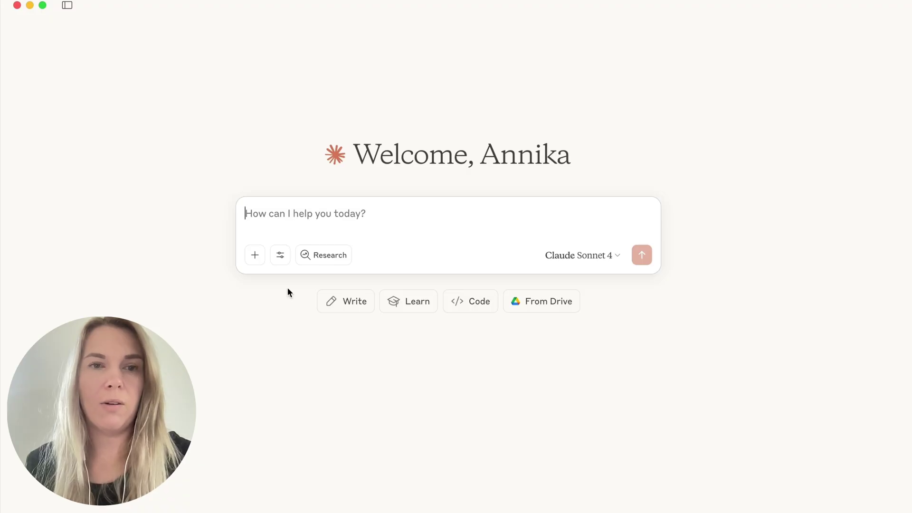
{"action": "left_click", "coordinate": [285, 259]}
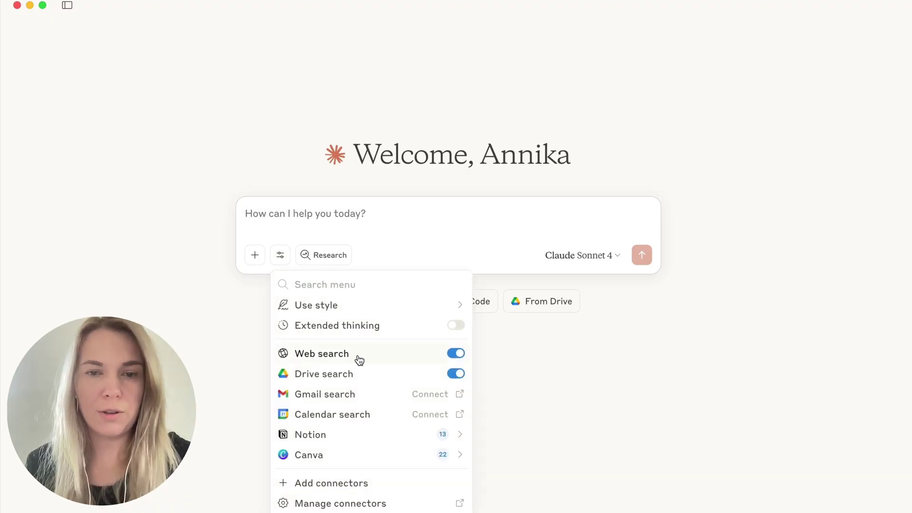
{"action": "left_click", "coordinate": [463, 435]}
{"action": "scroll", "coordinate": [375, 442], "scroll_direction": "down", "scroll_amount": 3}
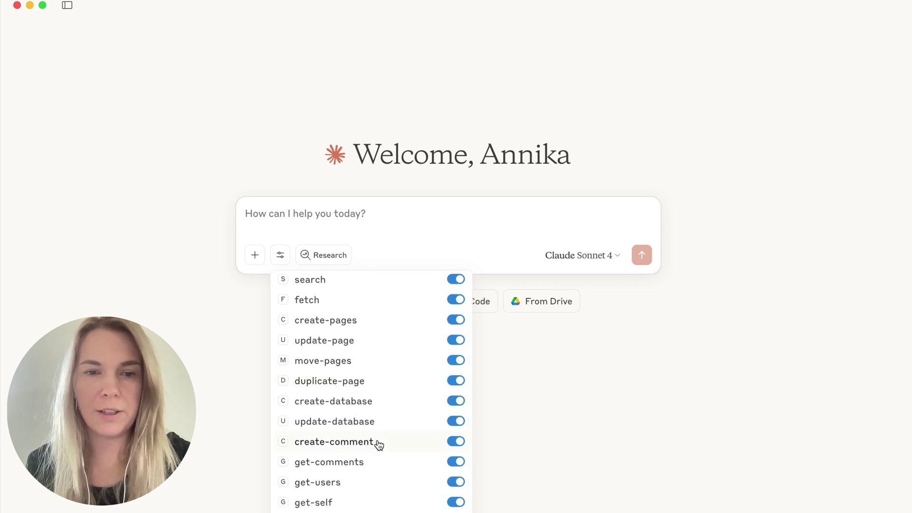
{"action": "scroll", "coordinate": [358, 433], "scroll_direction": "up", "scroll_amount": 2}
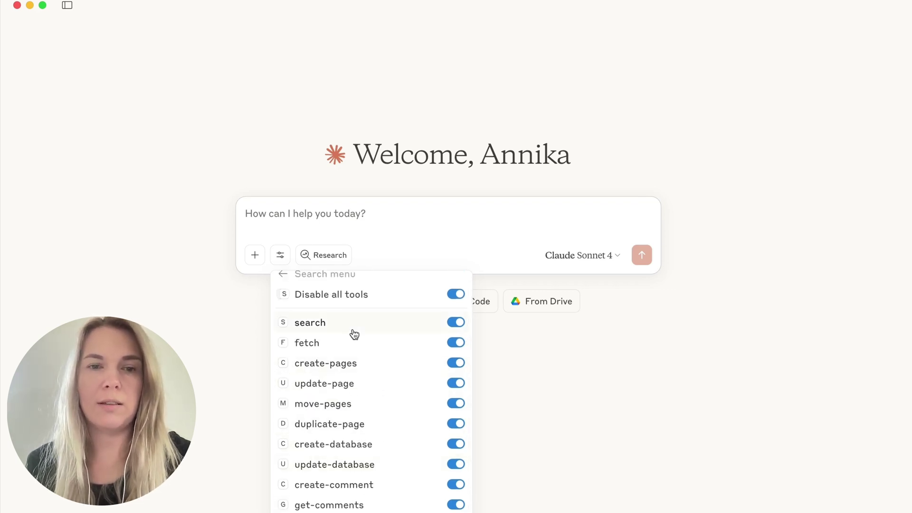
{"action": "scroll", "coordinate": [355, 381], "scroll_direction": "down", "scroll_amount": 2}
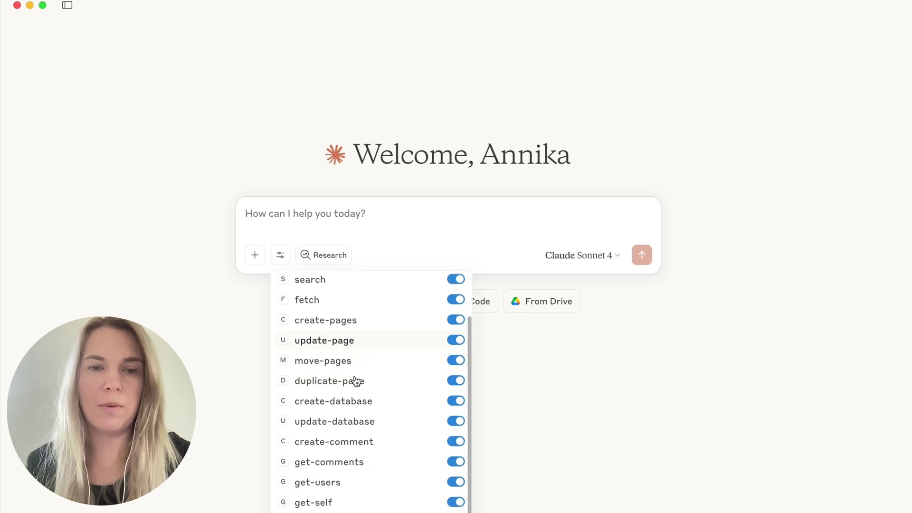
{"action": "left_click", "coordinate": [379, 209]}
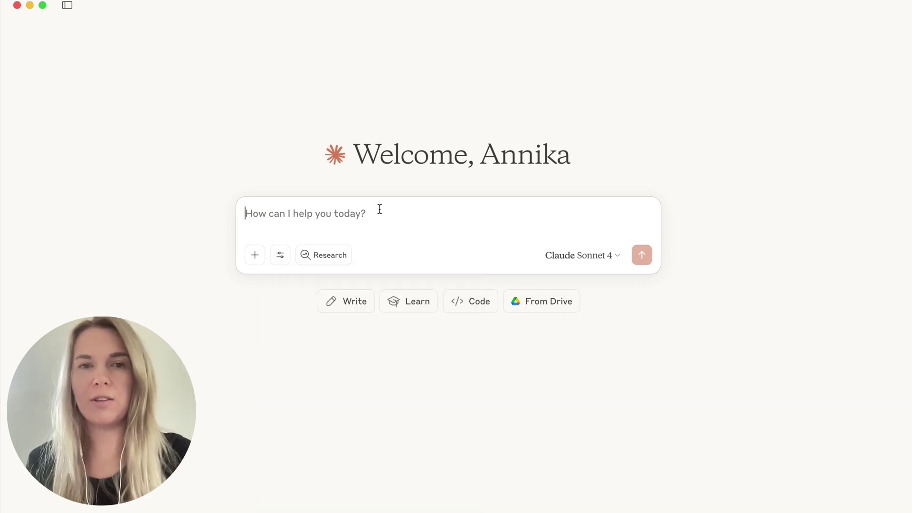
Ask Claude which Notion video idea has the most viral potential
{"action": "type", "text": "what's the video idea in my notion that has the most viral potentia"}
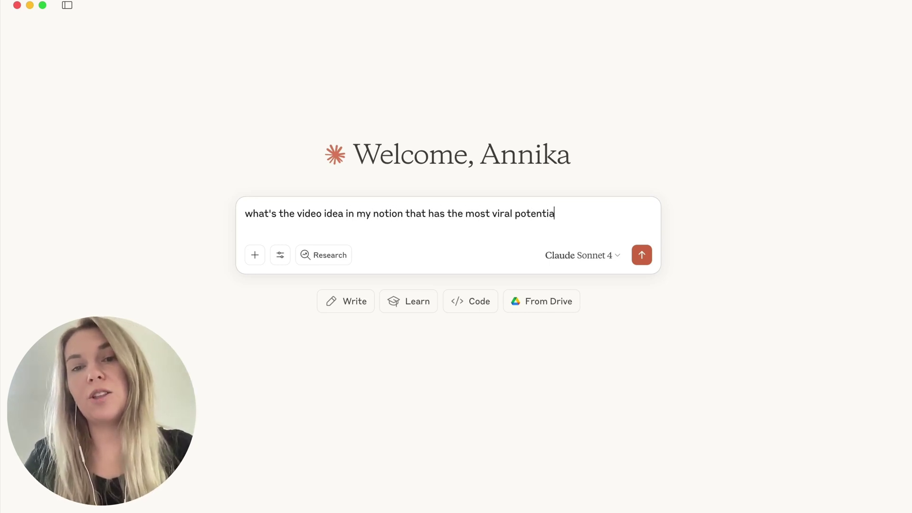
{"action": "type", "text": "k?"}
{"action": "key", "text": "Return"}
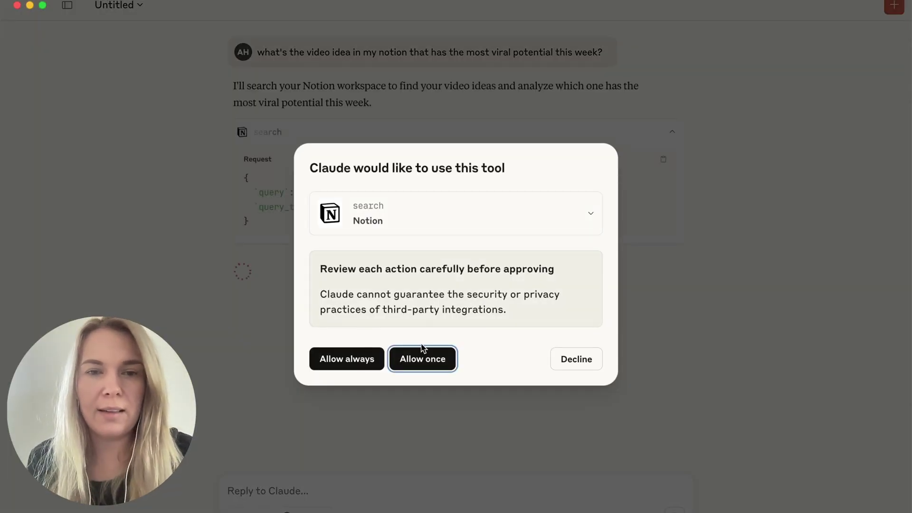
Allow each Notion search and page fetch once, five approvals in total
{"action": "left_click", "coordinate": [423, 351]}
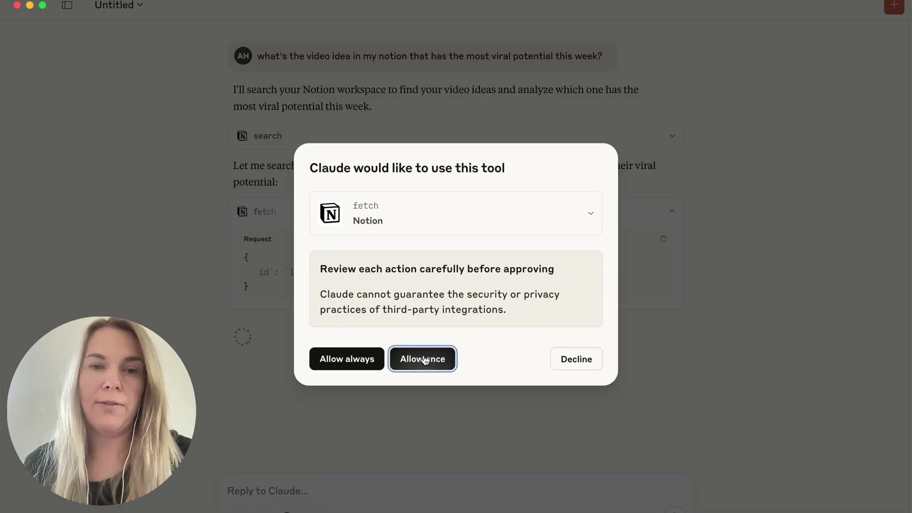
{"action": "left_click", "coordinate": [424, 357]}
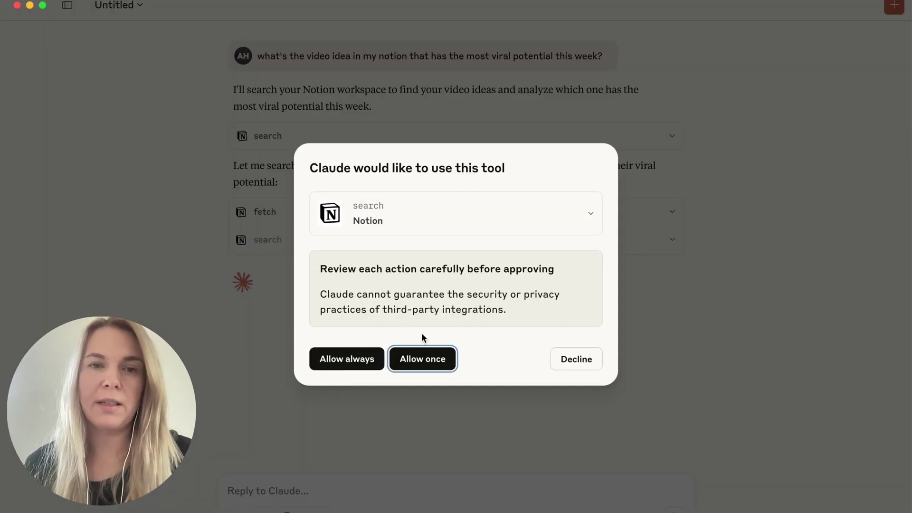
{"action": "left_click", "coordinate": [427, 362]}
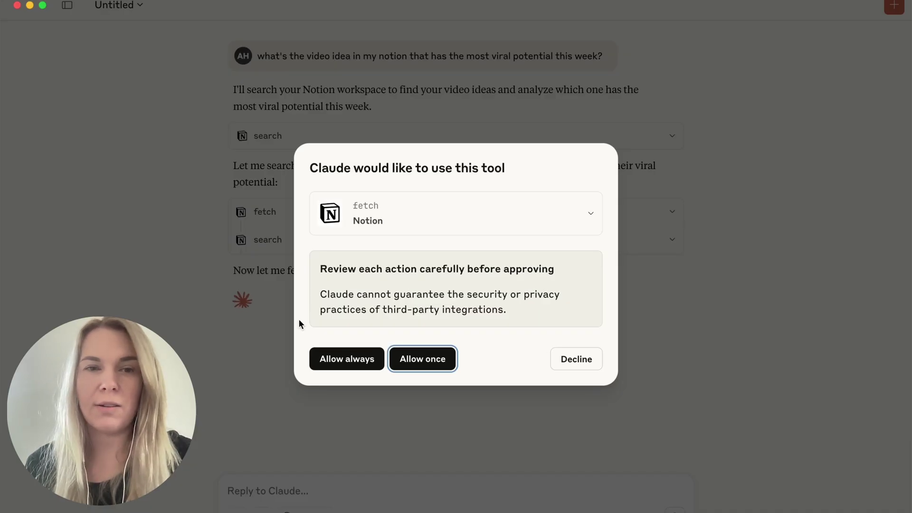
{"action": "left_click", "coordinate": [429, 366]}
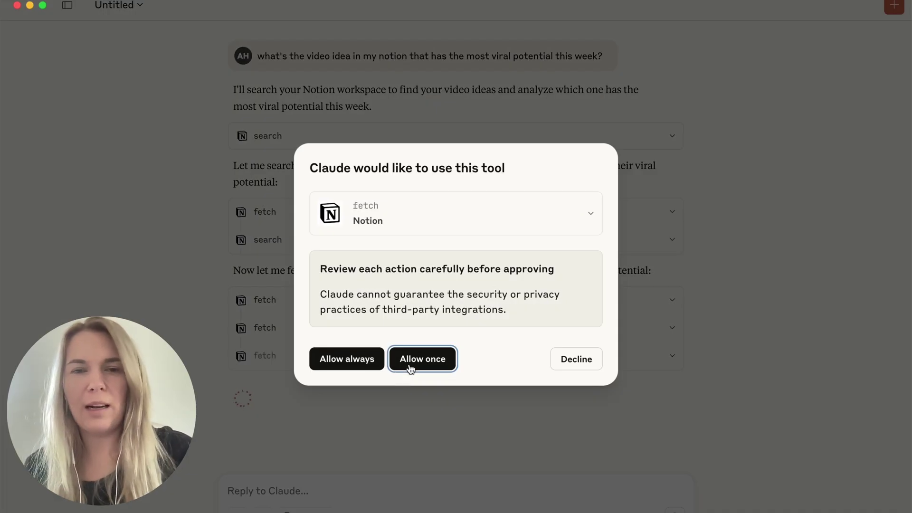
{"action": "left_click", "coordinate": [426, 362]}
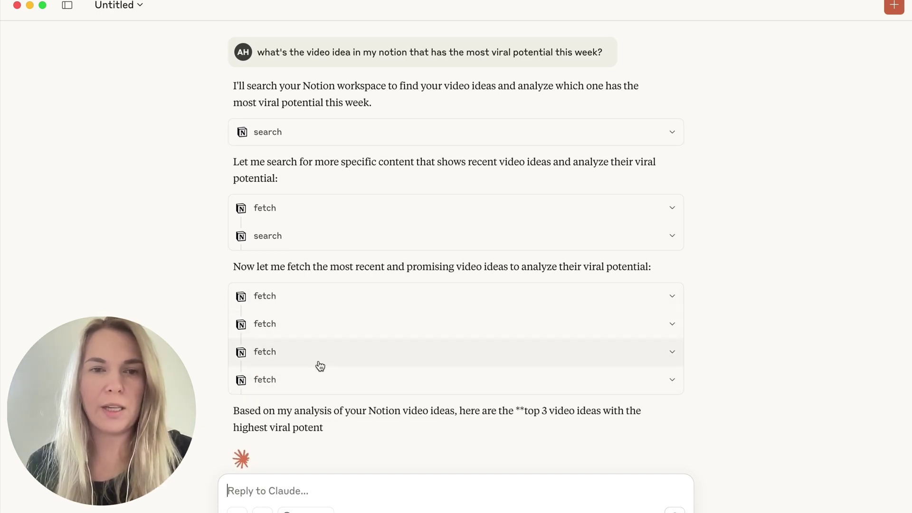
Scroll through the ranking: 'AI Agents vs Automation' first, 'New SEO Playbook' third, plus the recommendation
{"action": "scroll", "coordinate": [319, 366], "scroll_direction": "down", "scroll_amount": 1}
{"action": "scroll", "coordinate": [319, 366], "scroll_direction": "down", "scroll_amount": 1}
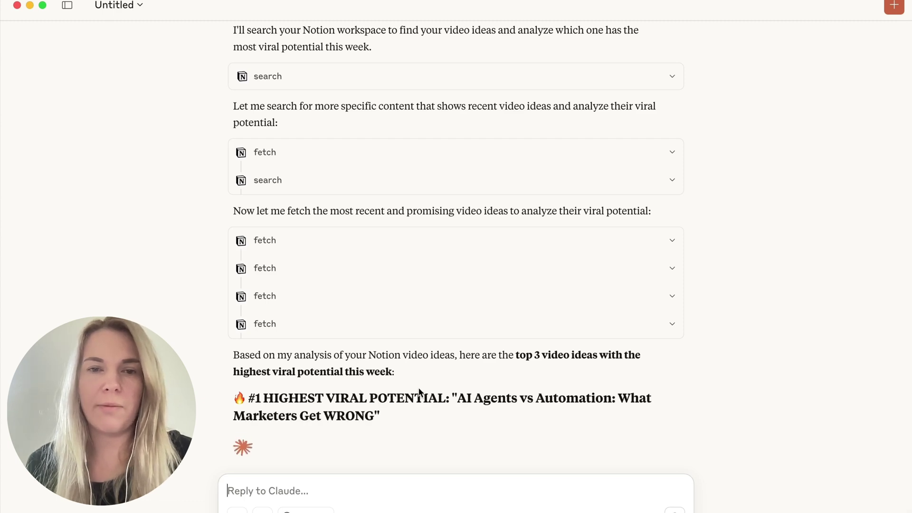
{"action": "scroll", "coordinate": [427, 429], "scroll_direction": "down", "scroll_amount": 4}
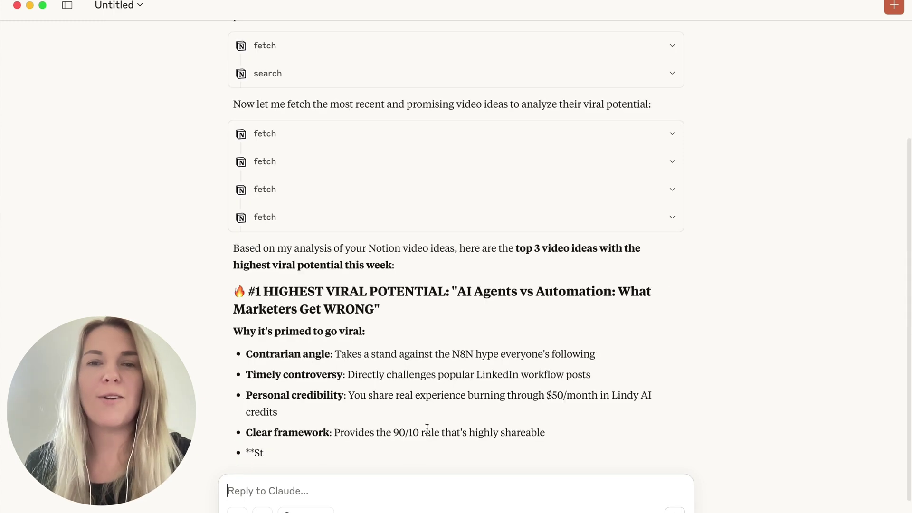
{"action": "scroll", "coordinate": [427, 429], "scroll_direction": "down", "scroll_amount": 1}
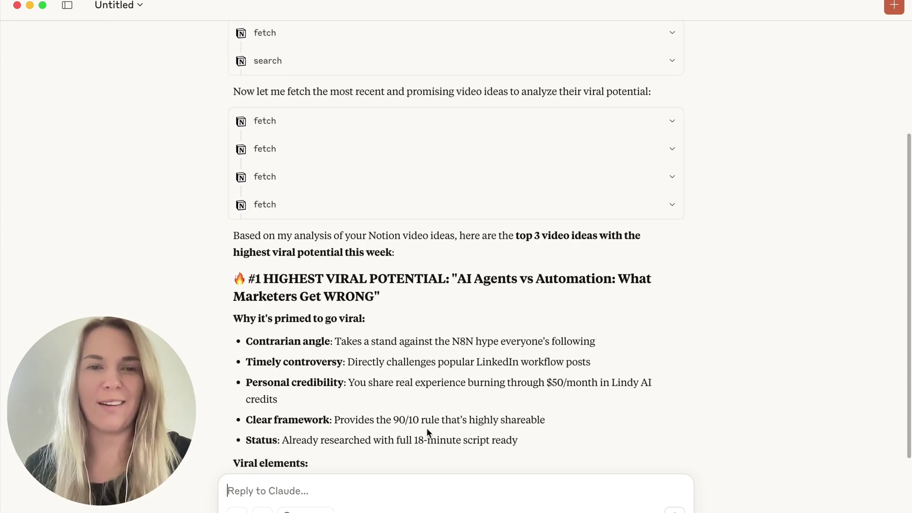
{"action": "scroll", "coordinate": [426, 429], "scroll_direction": "down", "scroll_amount": 3}
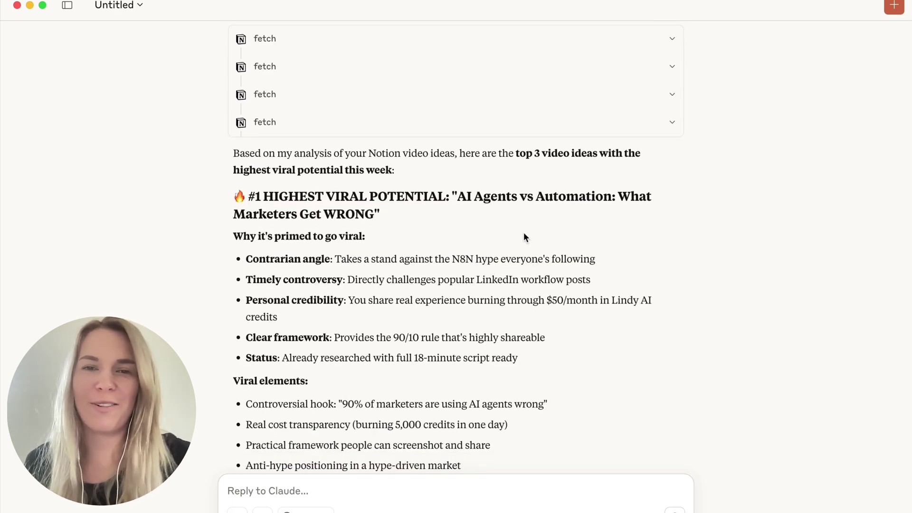
{"action": "scroll", "coordinate": [524, 236], "scroll_direction": "down", "scroll_amount": 1}
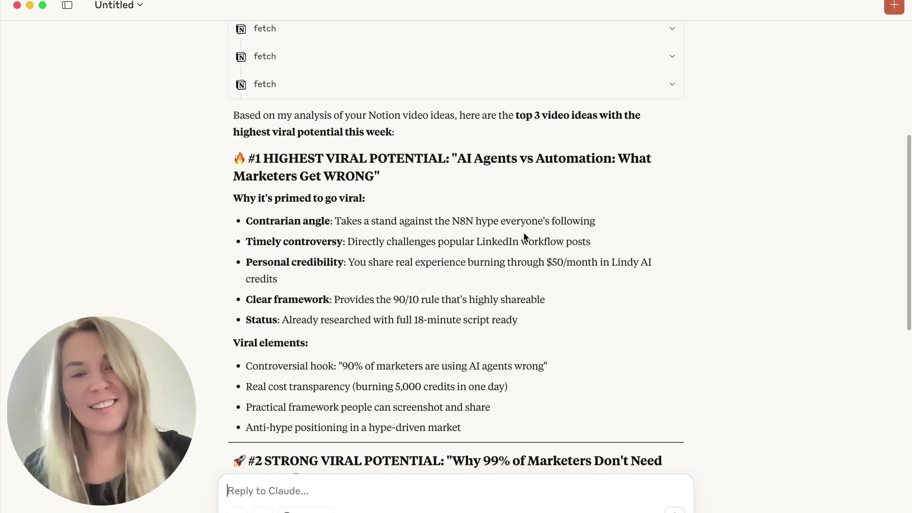
{"action": "scroll", "coordinate": [525, 236], "scroll_direction": "up", "scroll_amount": 8}
{"action": "scroll", "coordinate": [525, 238], "scroll_direction": "down", "scroll_amount": 9}
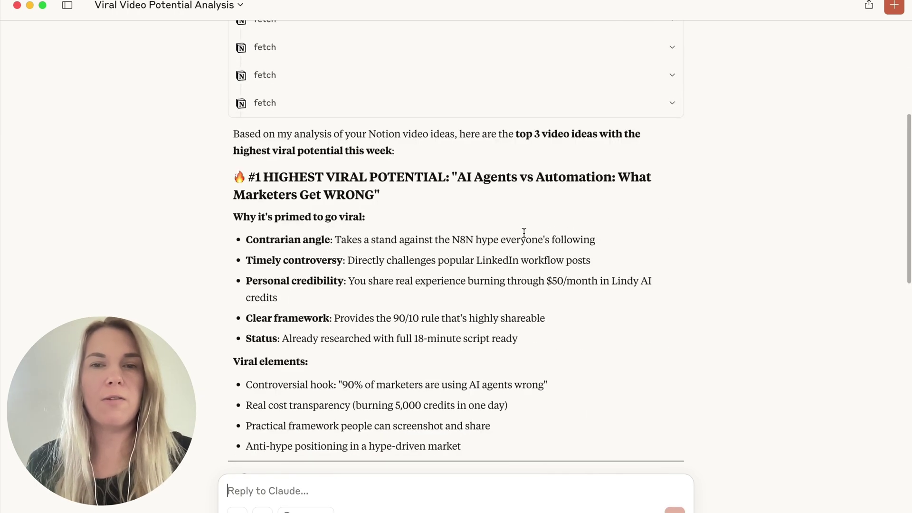
{"action": "scroll", "coordinate": [392, 127], "scroll_direction": "down", "scroll_amount": 1}
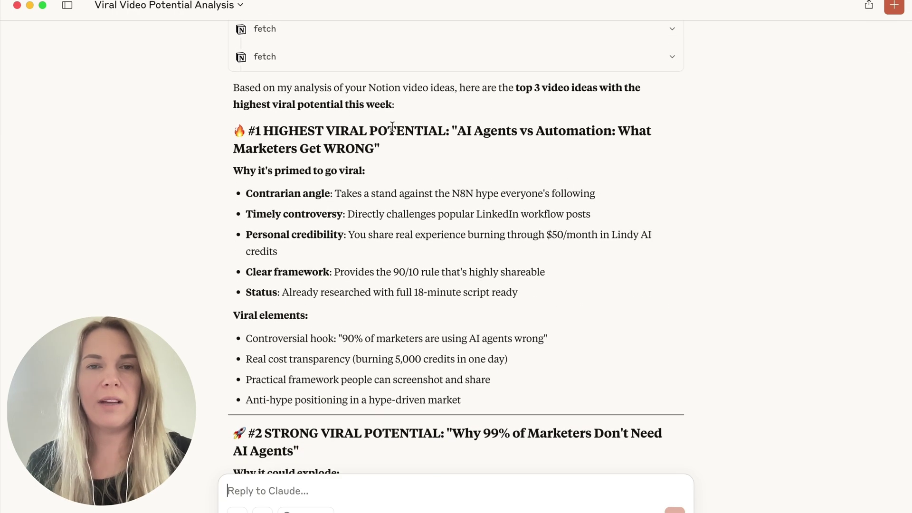
{"action": "scroll", "coordinate": [440, 173], "scroll_direction": "down", "scroll_amount": 17}
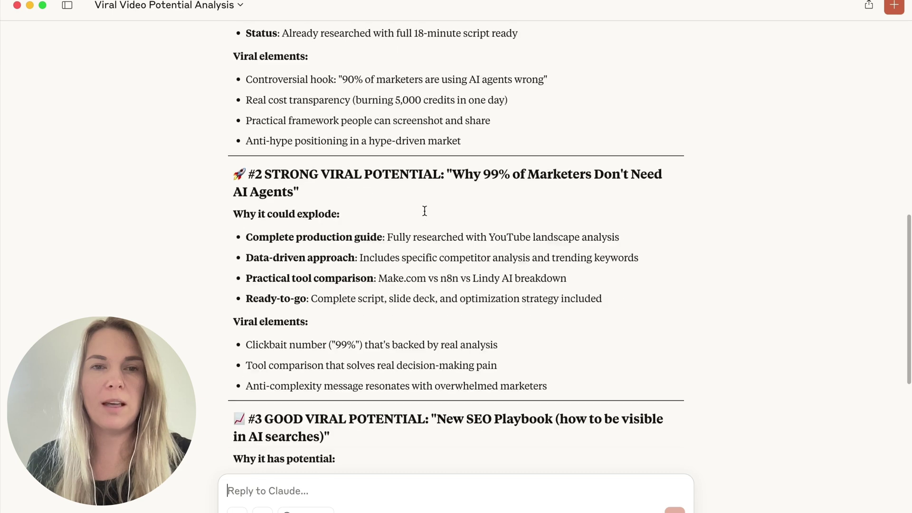
Send 'I also want the links to these in notion' and review the reply's linked page titles
{"action": "type", "text": "I also want the links to these"}
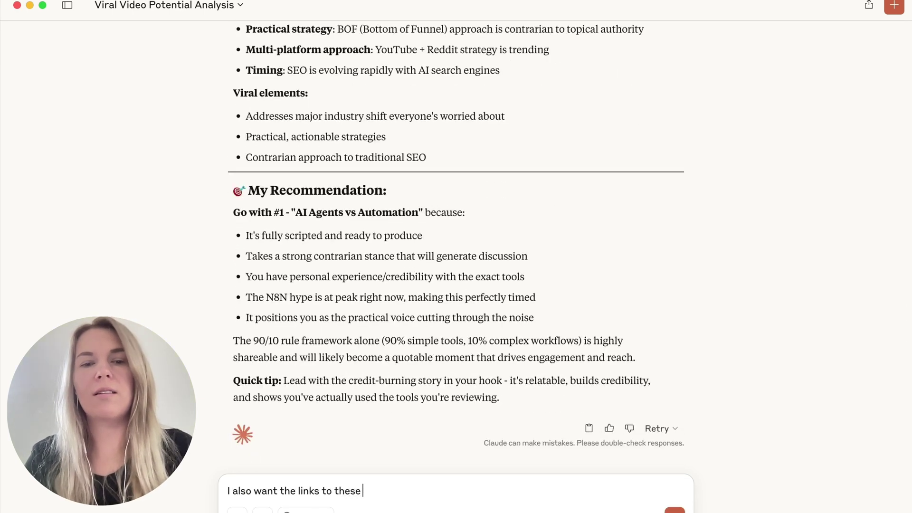
{"action": "type", "text": " in notion"}
{"action": "key", "text": "Return"}
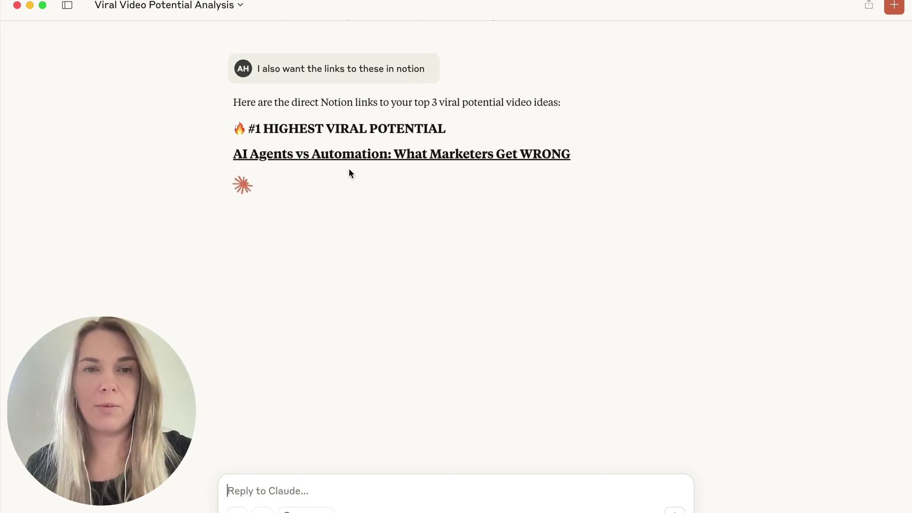
{"action": "scroll", "coordinate": [376, 150], "scroll_direction": "up", "scroll_amount": 10}
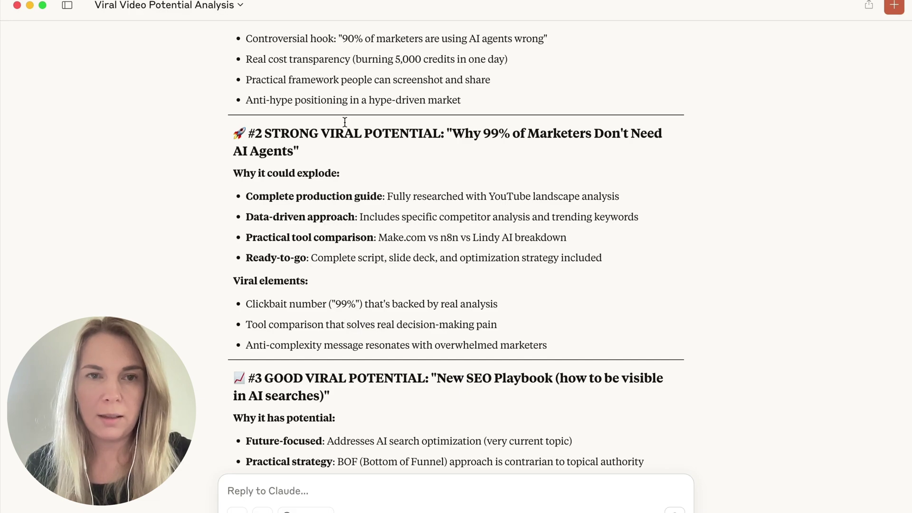
{"action": "scroll", "coordinate": [345, 122], "scroll_direction": "up", "scroll_amount": 5}
{"action": "scroll", "coordinate": [332, 142], "scroll_direction": "down", "scroll_amount": 15}
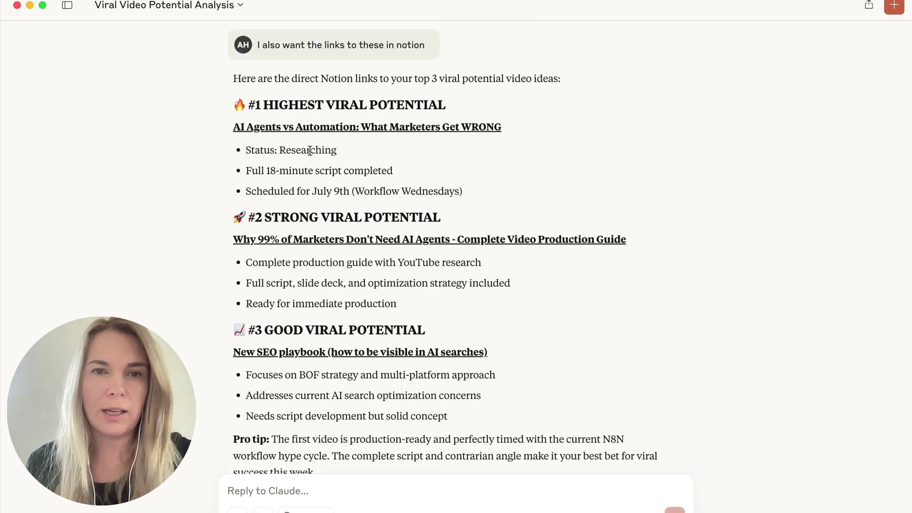
{"action": "scroll", "coordinate": [372, 236], "scroll_direction": "down", "scroll_amount": 2}
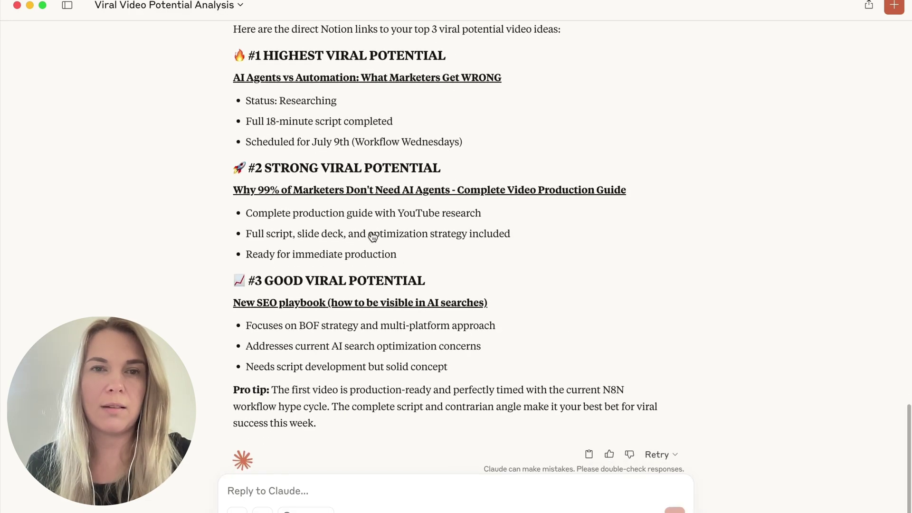
{"action": "scroll", "coordinate": [373, 236], "scroll_direction": "down", "scroll_amount": 1}
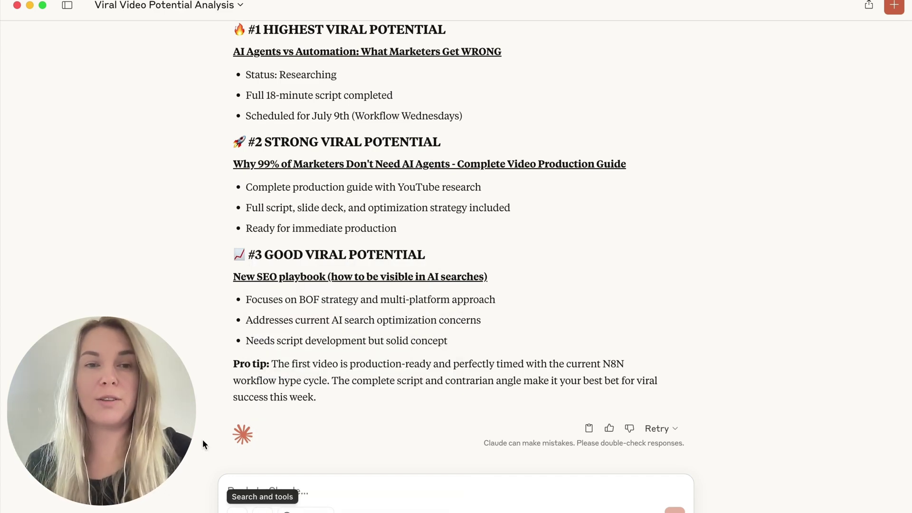
Bring up the Search and tools menu of search options and connectors
{"action": "left_click", "coordinate": [262, 510]}
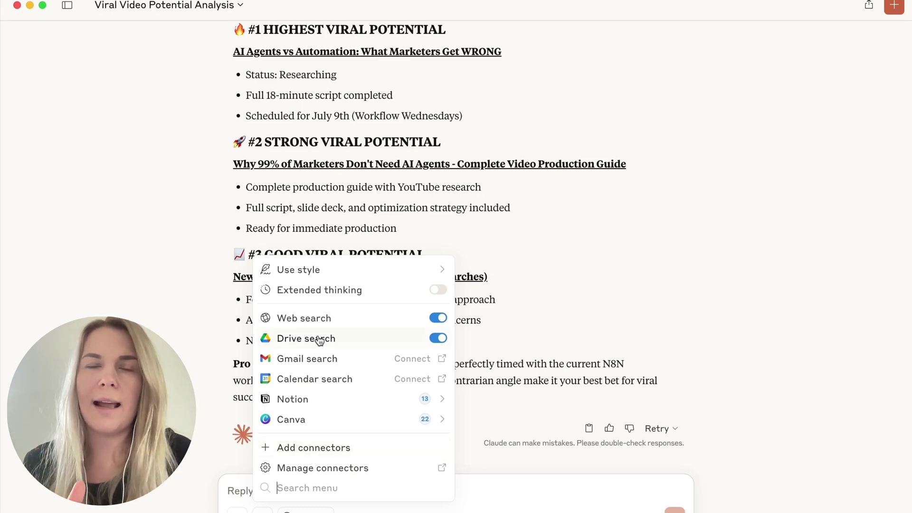
Browse the Connectors catalogue, showing Google Drive and Notion connected and Zapier and Stripe addable
{"action": "left_click", "coordinate": [312, 447]}
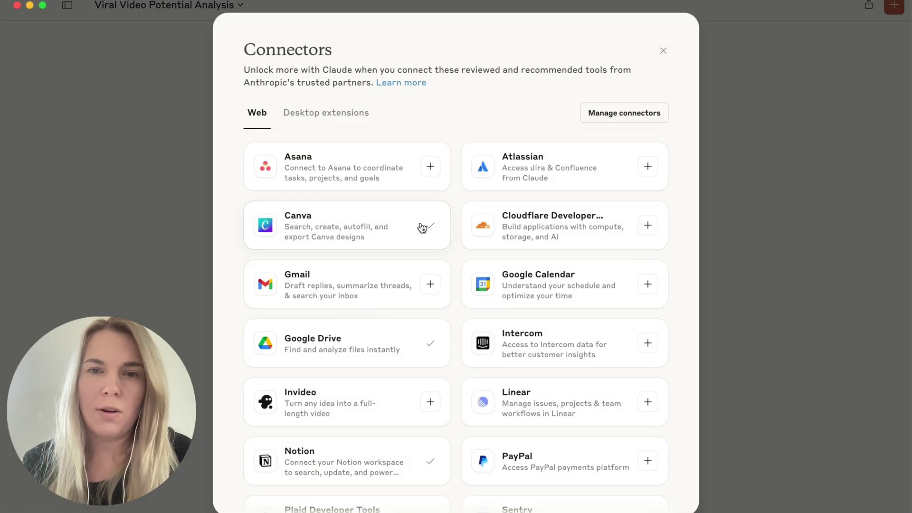
{"action": "scroll", "coordinate": [422, 227], "scroll_direction": "down", "scroll_amount": 4}
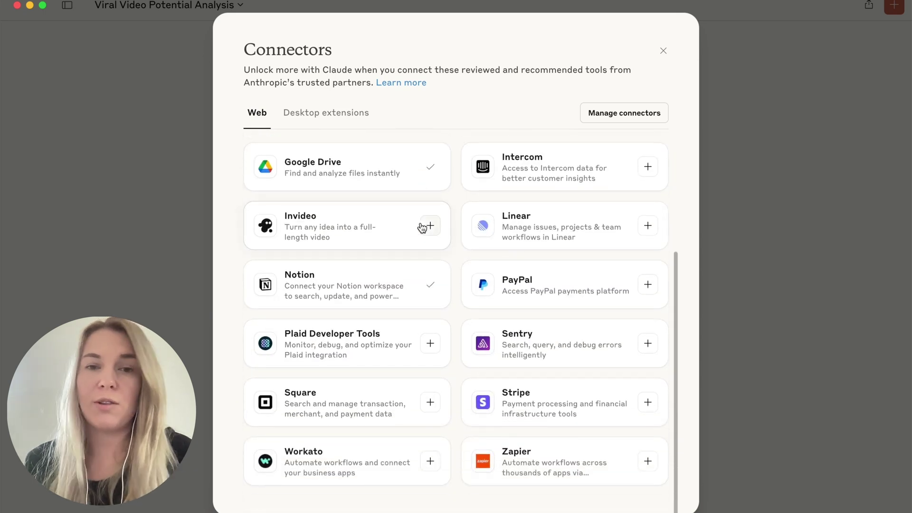